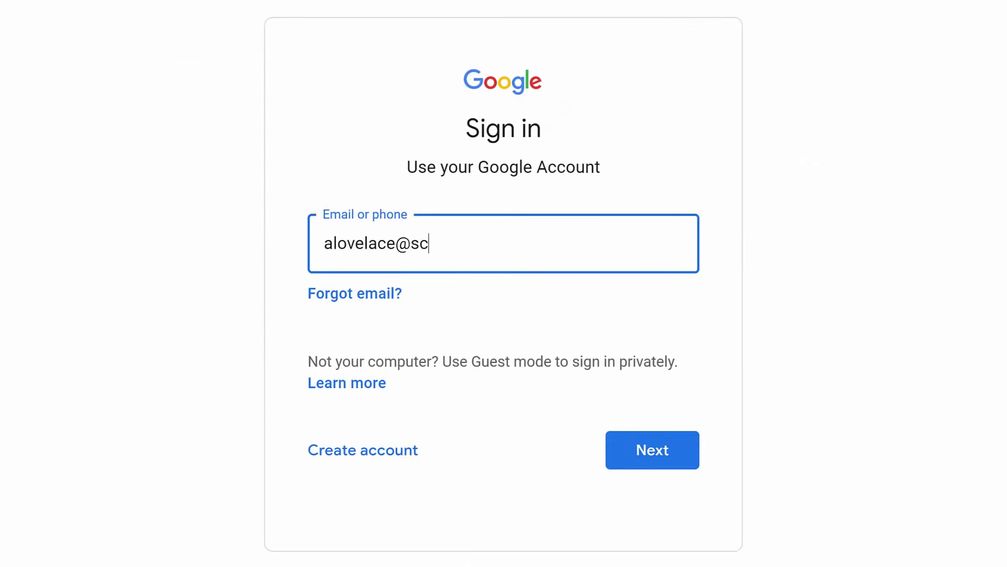
# Enter the school account's e-mail address and continue to the password page
pyautogui.write('l.com')
pyautogui.press('Return')
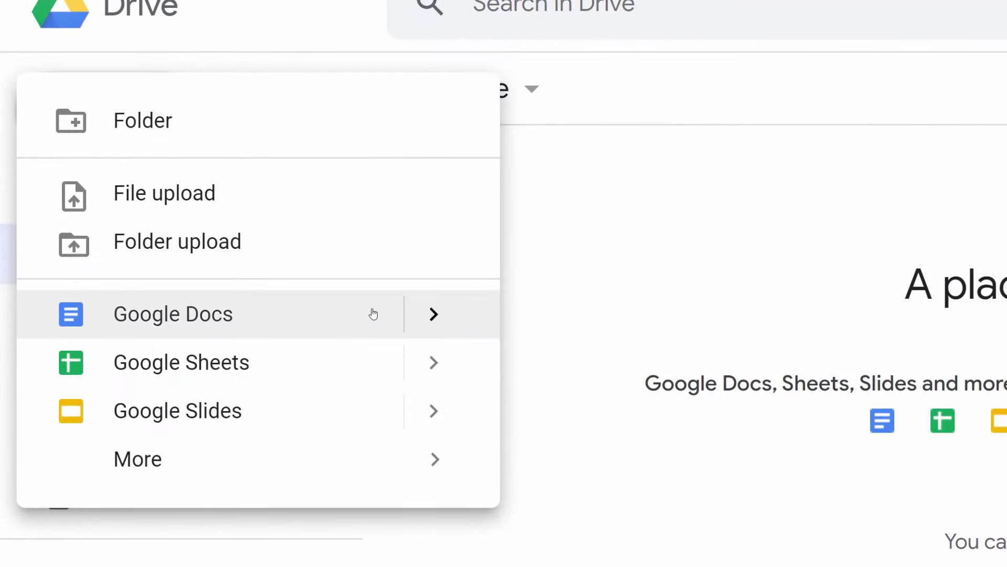
# Create a folder named 'home work' in My Drive
pyautogui.click(252, 135)
pyautogui.write('home work')
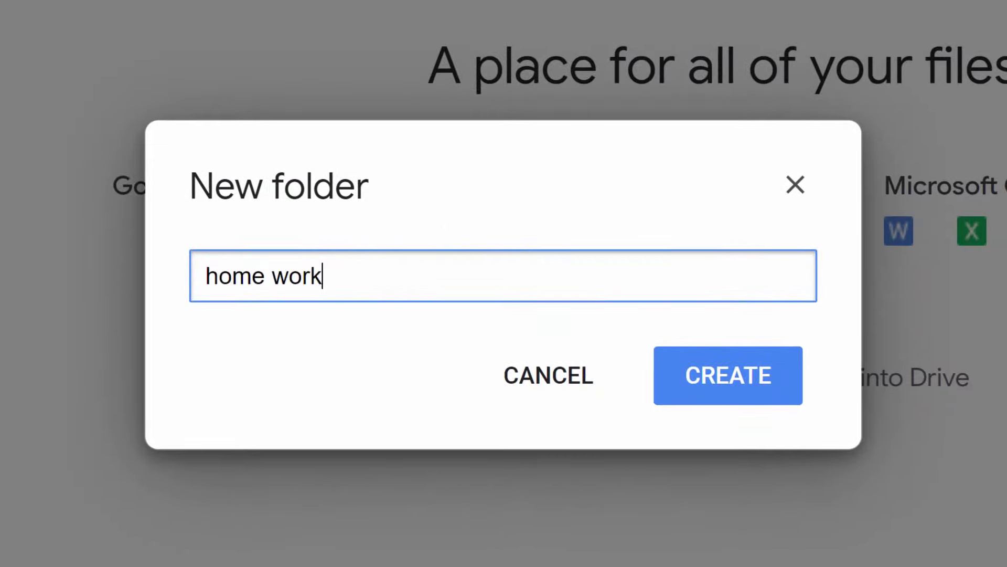
pyautogui.press('Return')
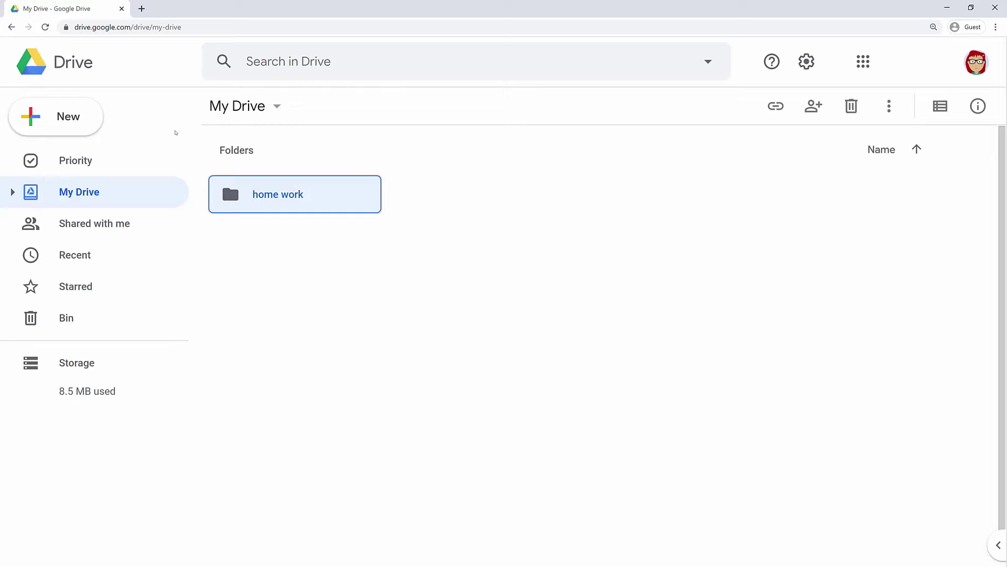
# Rename the 'home work' folder to 'Homework'
pyautogui.press('n')
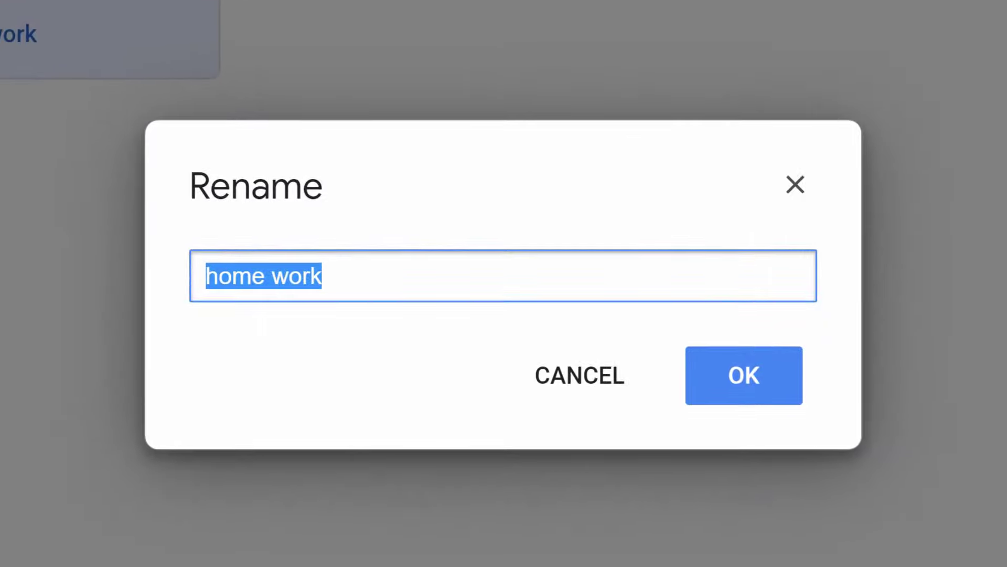
pyautogui.write('Homework')
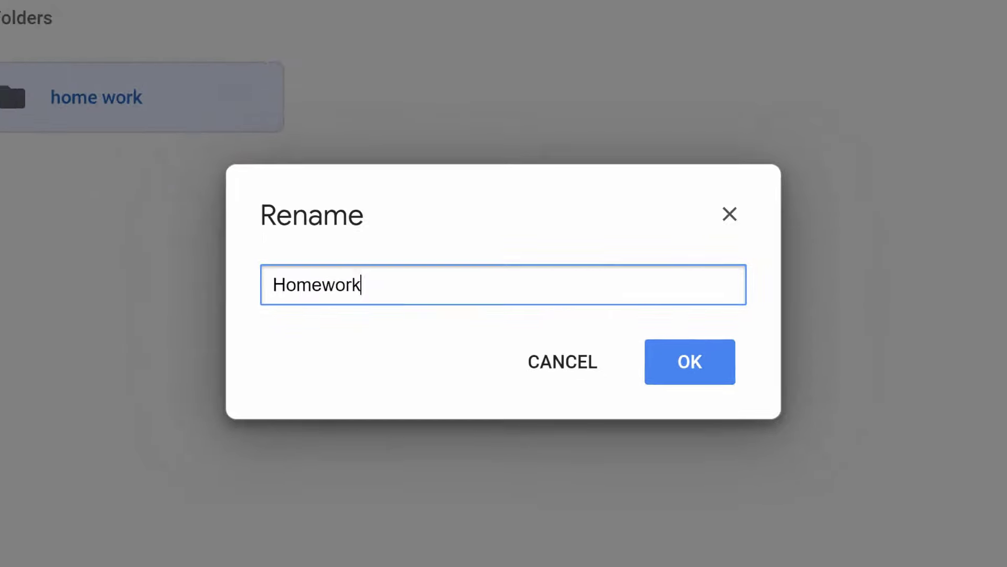
pyautogui.press('Return')
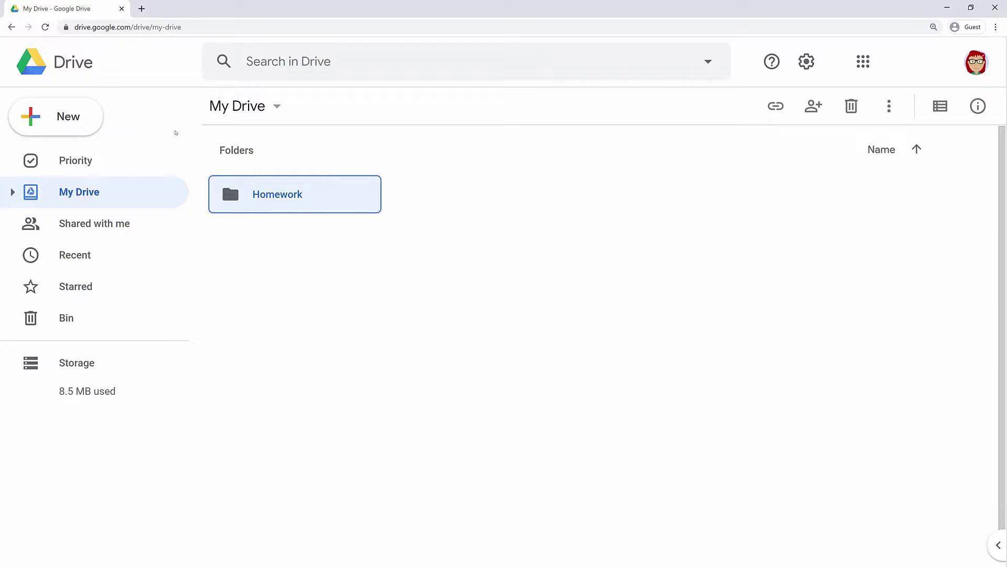
# Create a second new folder named 'My Stuff'
pyautogui.click(91, 122)
pyautogui.click(101, 125)
pyautogui.write('My Stuff')
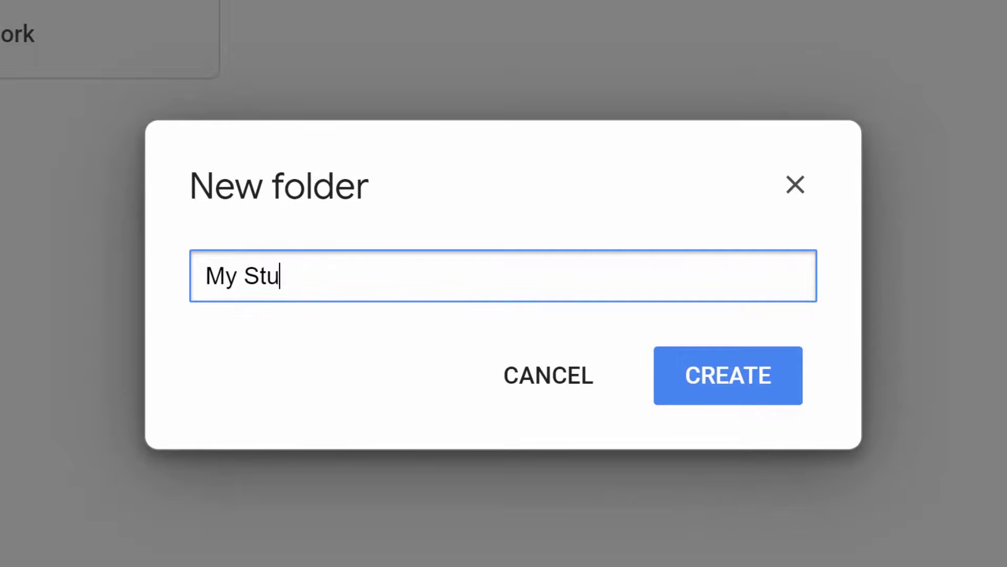
pyautogui.press('Return')
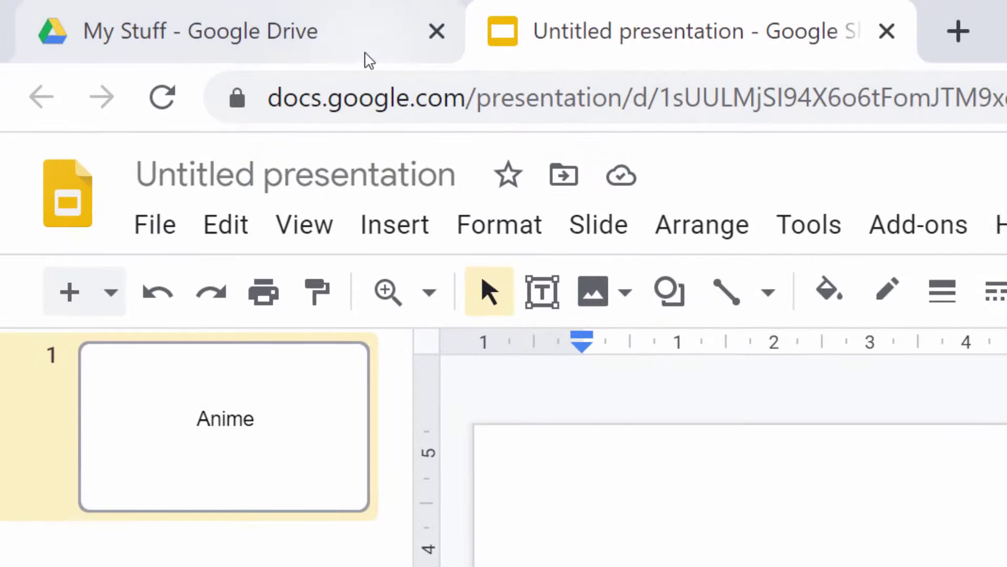
# Go back to the My Stuff folder in Drive to see the Untitled presentation
pyautogui.click(104, 16)
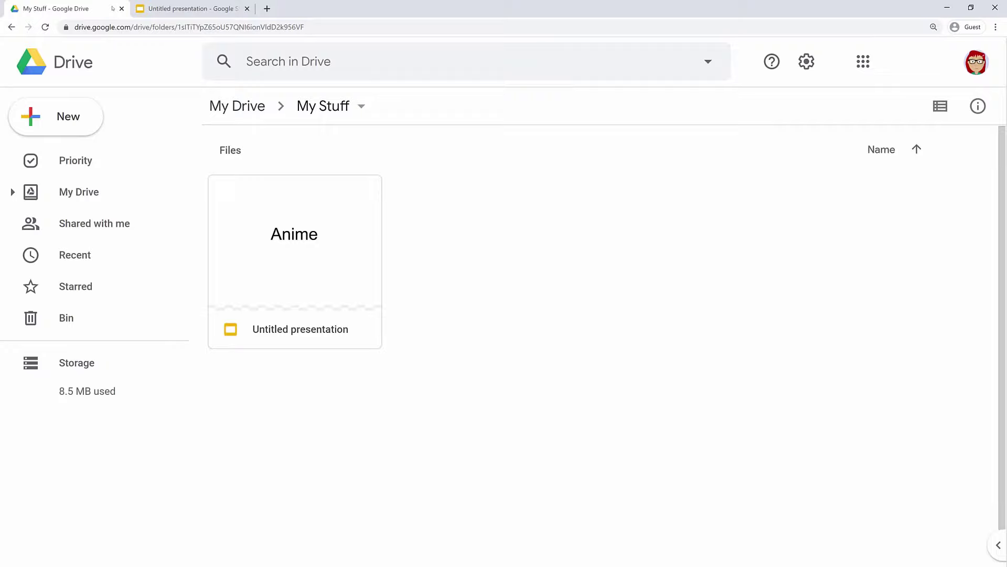
# Return to the Untitled presentation and begin renaming it to 'Anime'
pyautogui.click(619, 29)
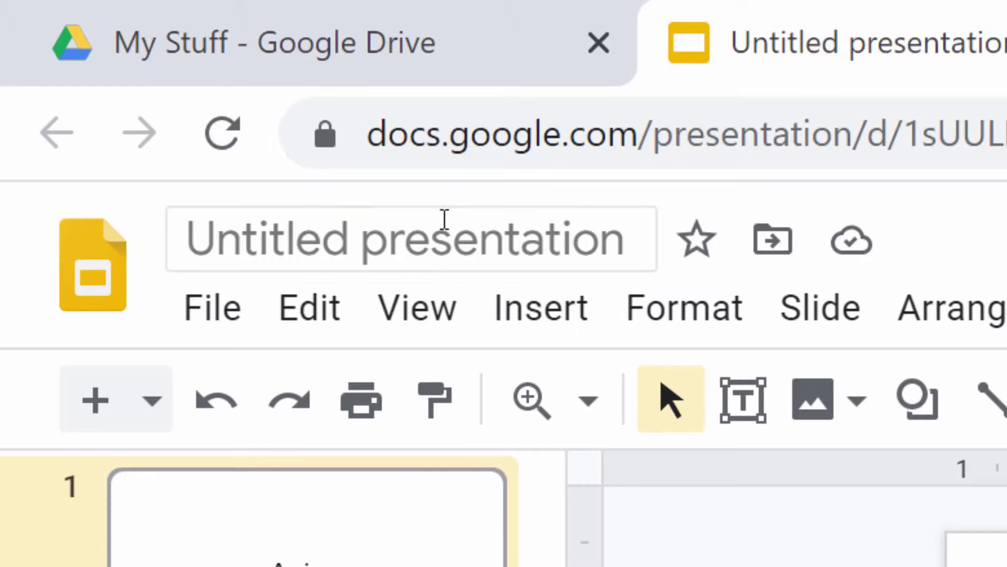
pyautogui.click(444, 218)
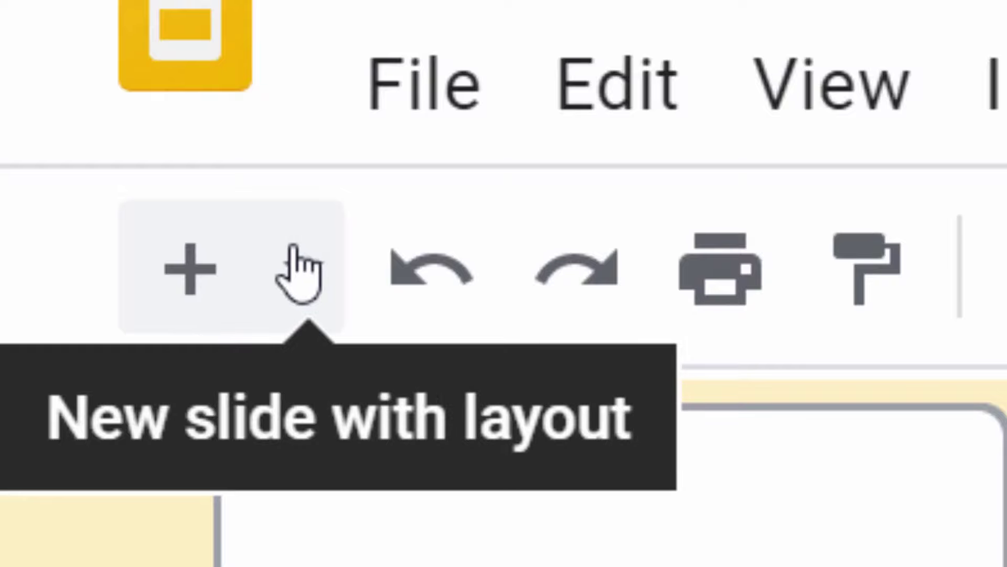
# Insert slide 2 with the One-column text layout in the Anime presentation
pyautogui.click(298, 270)
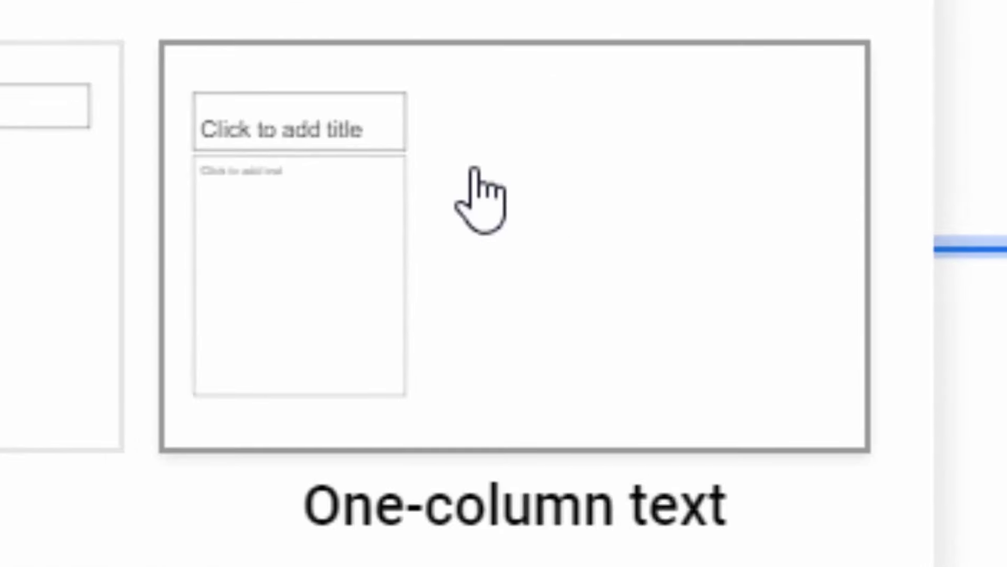
pyautogui.click(475, 173)
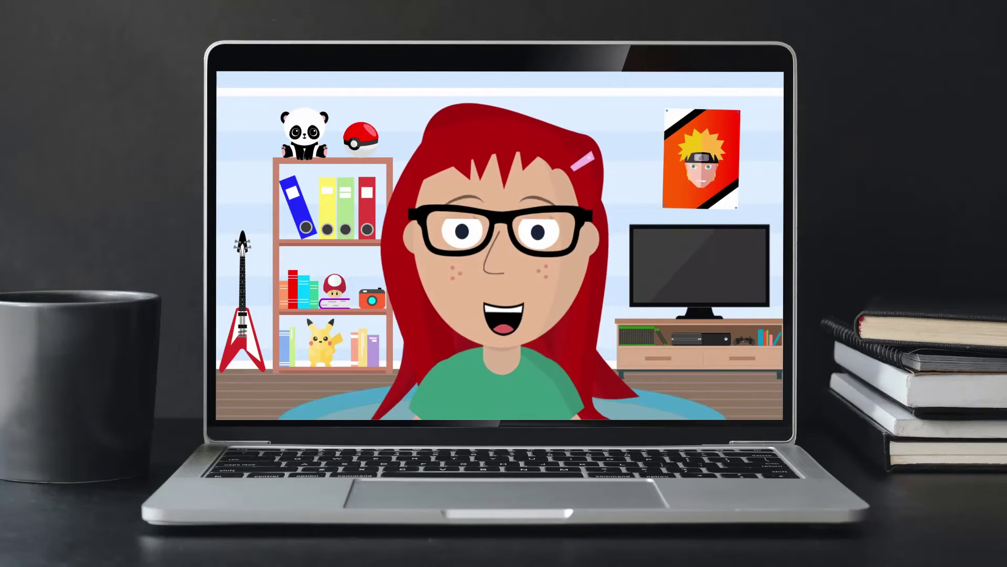
# Title slide 2 'Naruto' and add the first Naruto web image result to it
pyautogui.write('aruto')
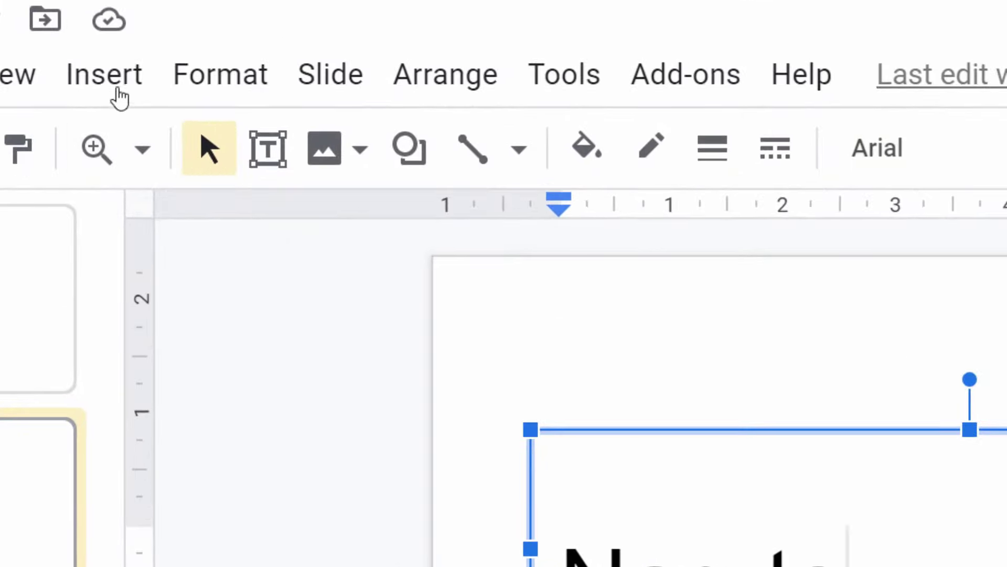
pyautogui.click(116, 74)
pyautogui.moveTo(372, 134)
pyautogui.click(731, 220)
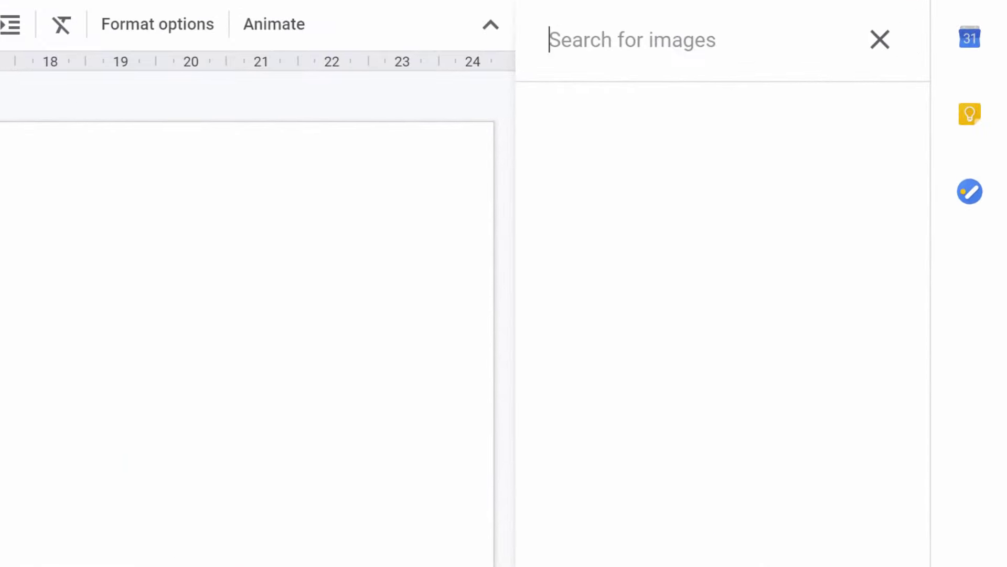
pyautogui.write('Naruto')
pyautogui.press('Return')
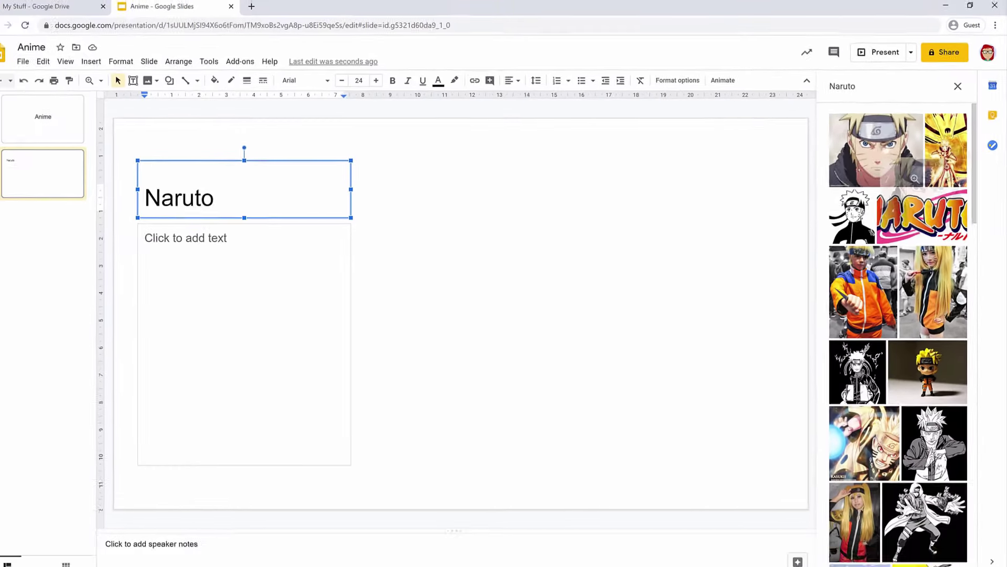
pyautogui.moveTo(858, 169); pyautogui.dragTo(629, 278)
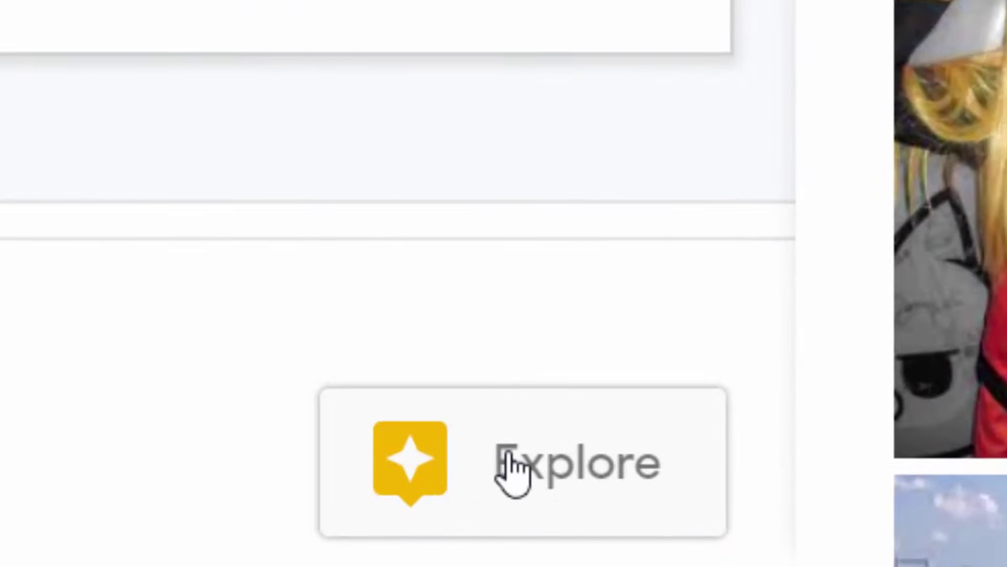
# Apply the white Naruto layout from Explore's suggestions to slide 2
pyautogui.click(513, 472)
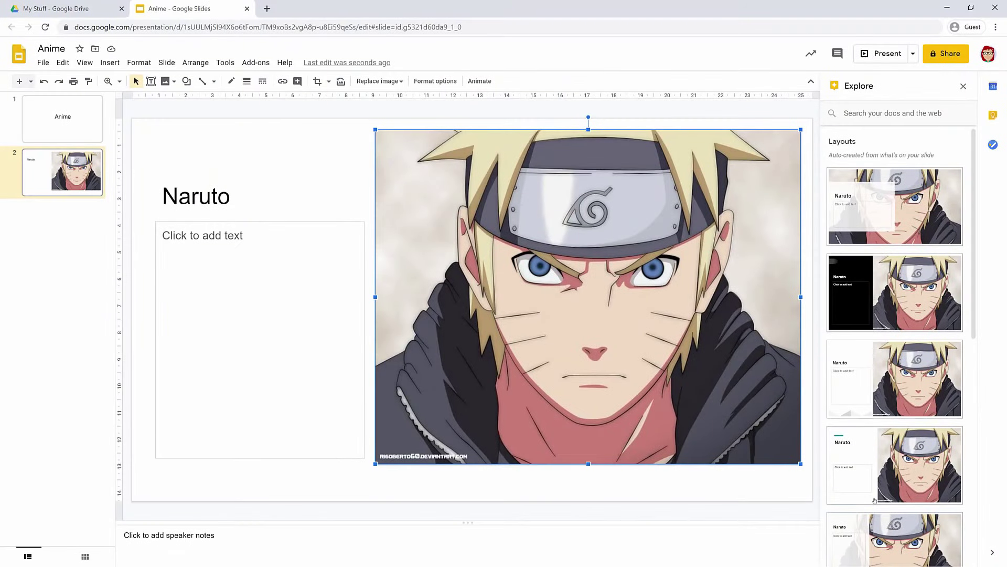
pyautogui.scroll(-2, 970, 275)
pyautogui.scroll(-5, 971, 275)
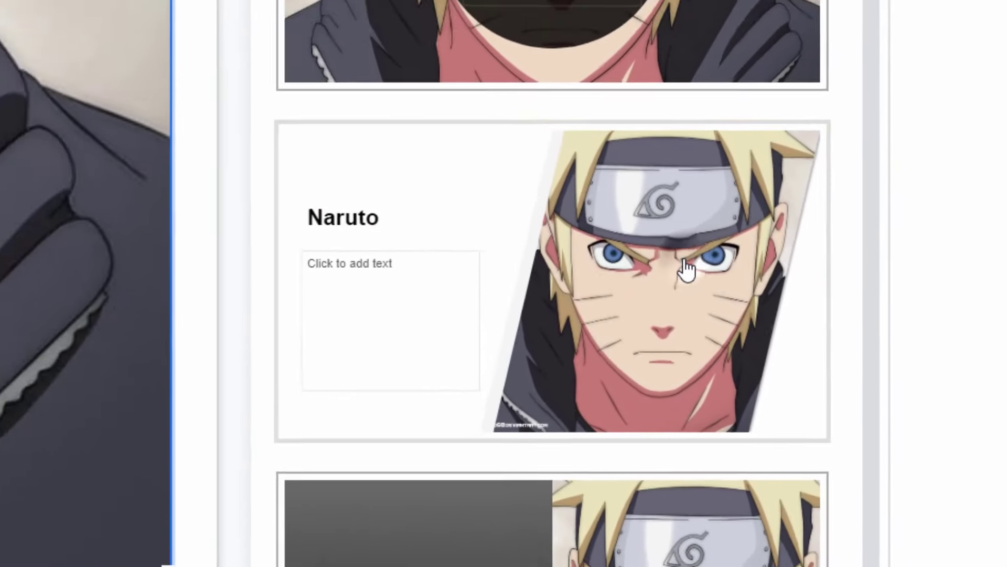
pyautogui.click(655, 255)
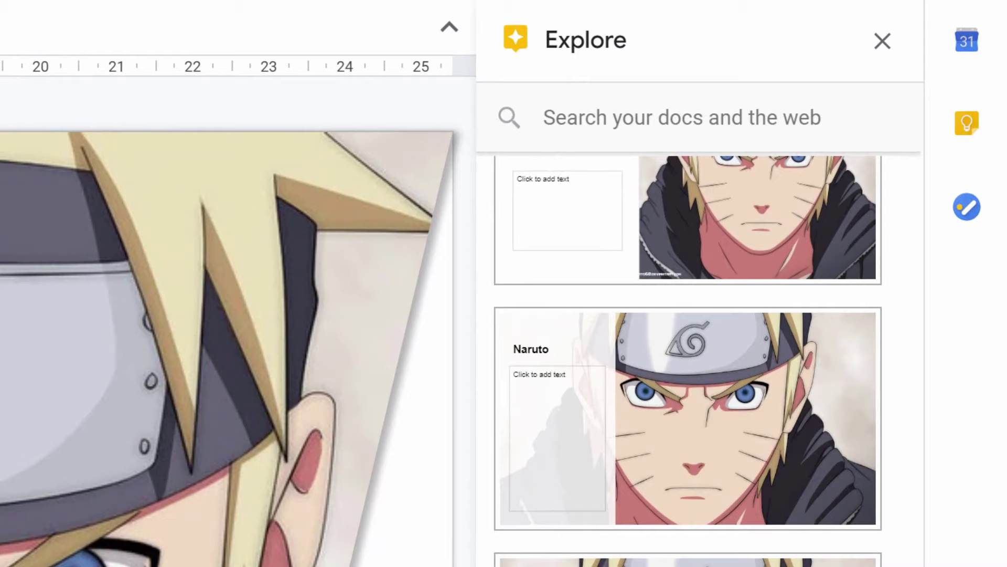
# Search 'naruto facts' in the Explore panel to show web results
pyautogui.click(652, 126)
pyautogui.write('naruto facts')
pyautogui.press('Return')
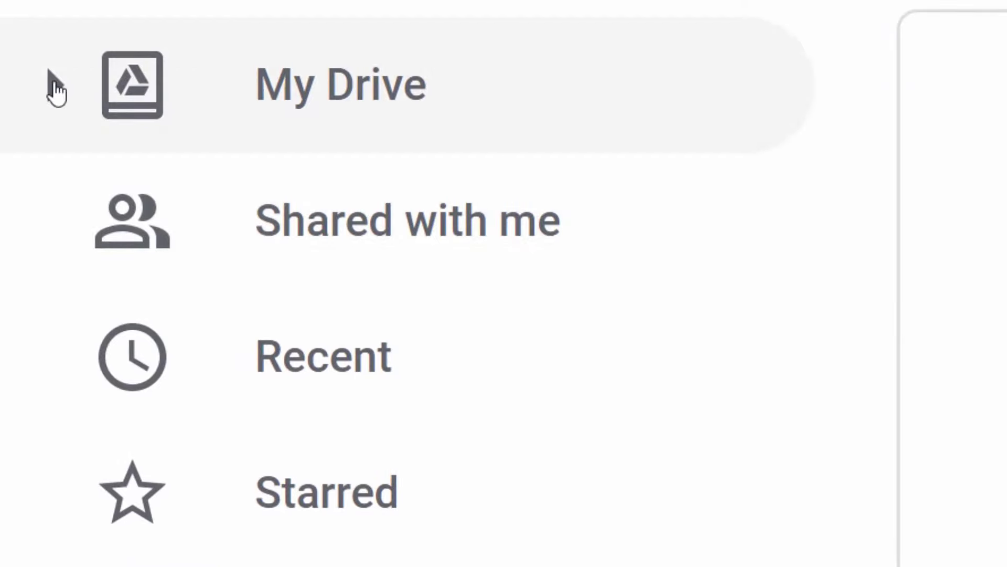
# Expand My Drive in the sidebar to reveal the Homework and My Stuff folders
pyautogui.click(55, 86)
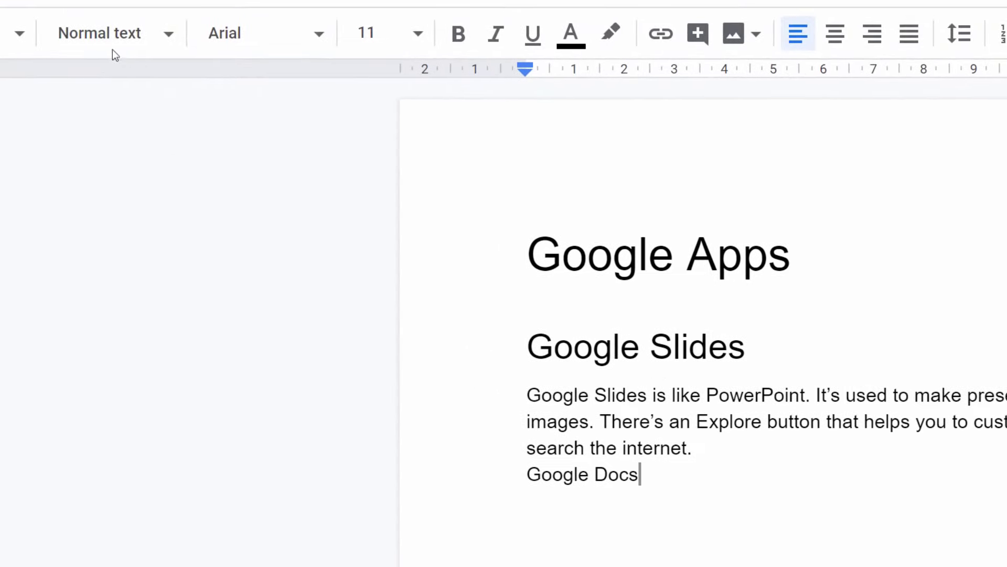
# Make 'Google Docs' a Heading 1, then add the paragraph 'Google Docs is like Word. You use it to type documents…' below
pyautogui.click(112, 37)
pyautogui.click(181, 318)
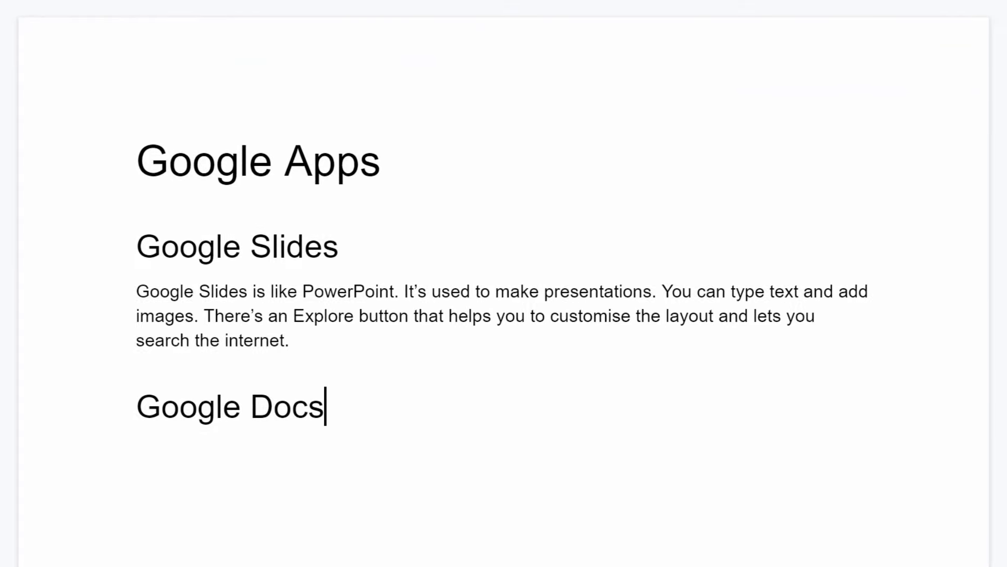
pyautogui.press('Return')
pyautogui.write('Google Docs is like W')
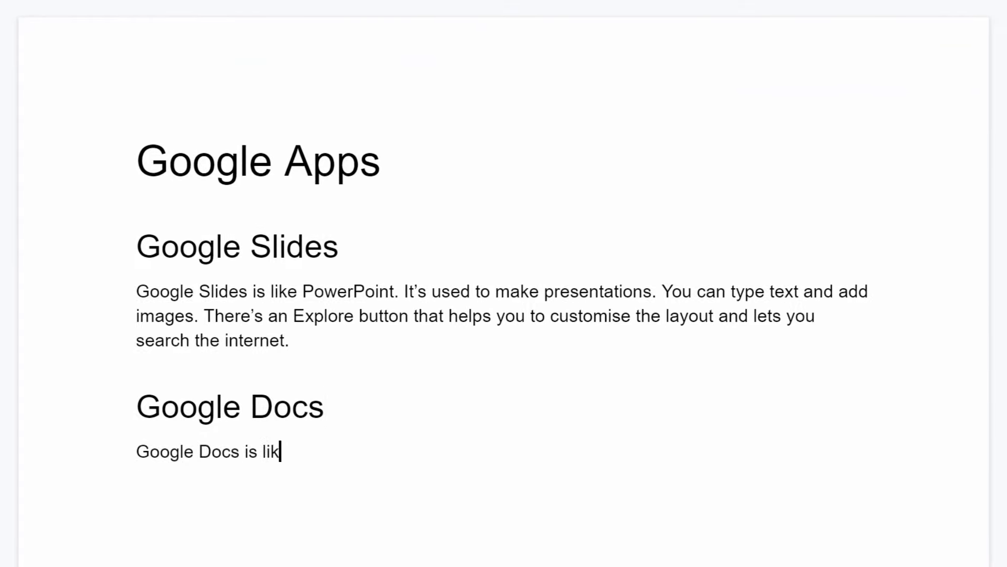
pyautogui.write('ord. You use it to type documents with lots of text like stories, letters and essays. You can use paragraph styles to create titles and headings.')
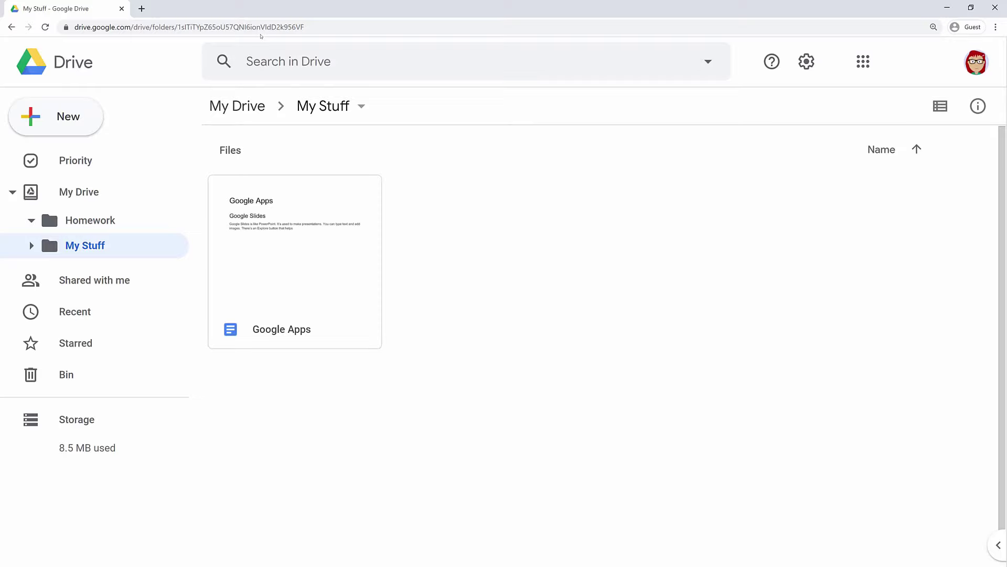
# Go to Google Classroom from the Google apps menu and join the 7A Art class
pyautogui.click(860, 63)
pyautogui.click(503, 414)
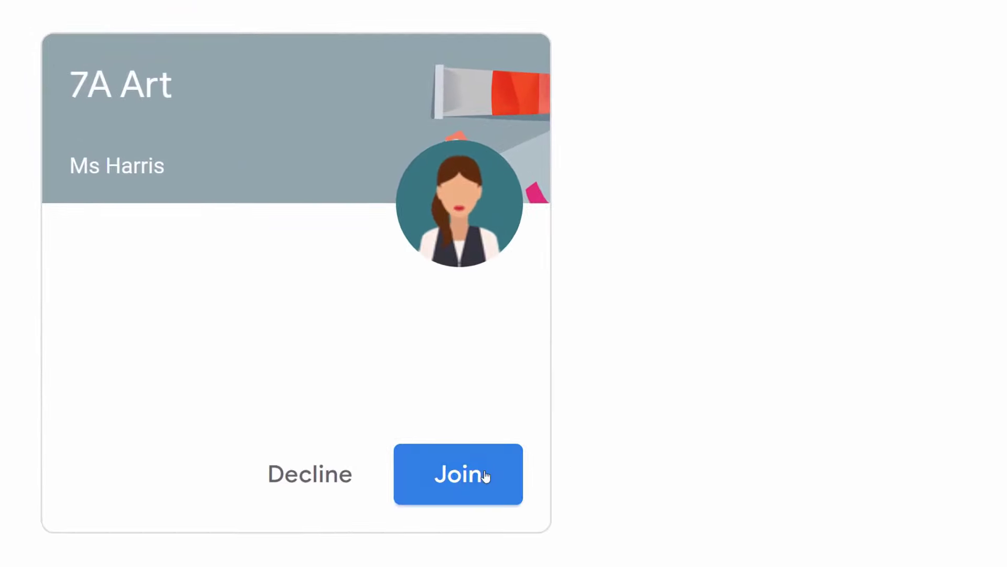
pyautogui.click(486, 475)
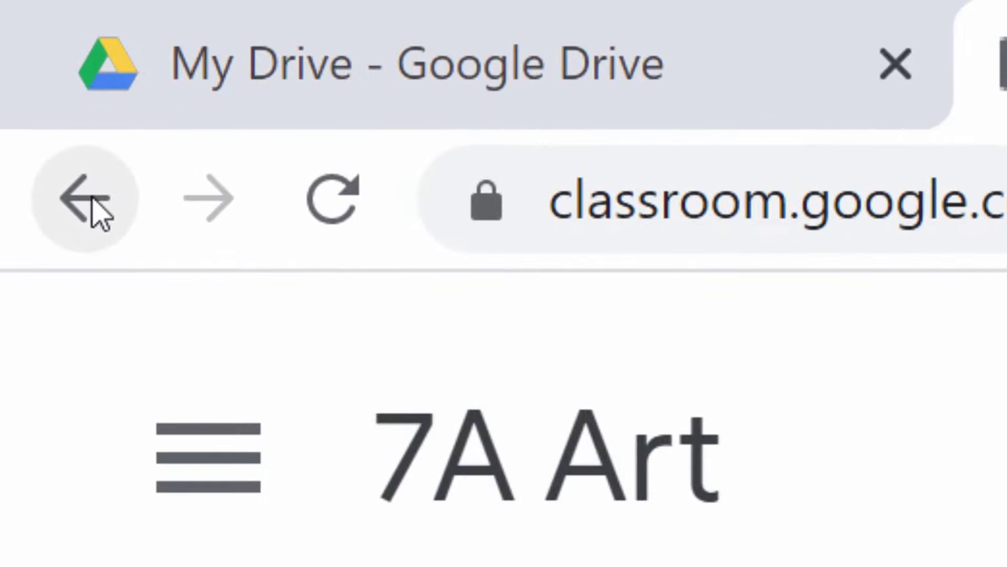
# Go back to the Google Classroom list of classes
pyautogui.click(93, 200)
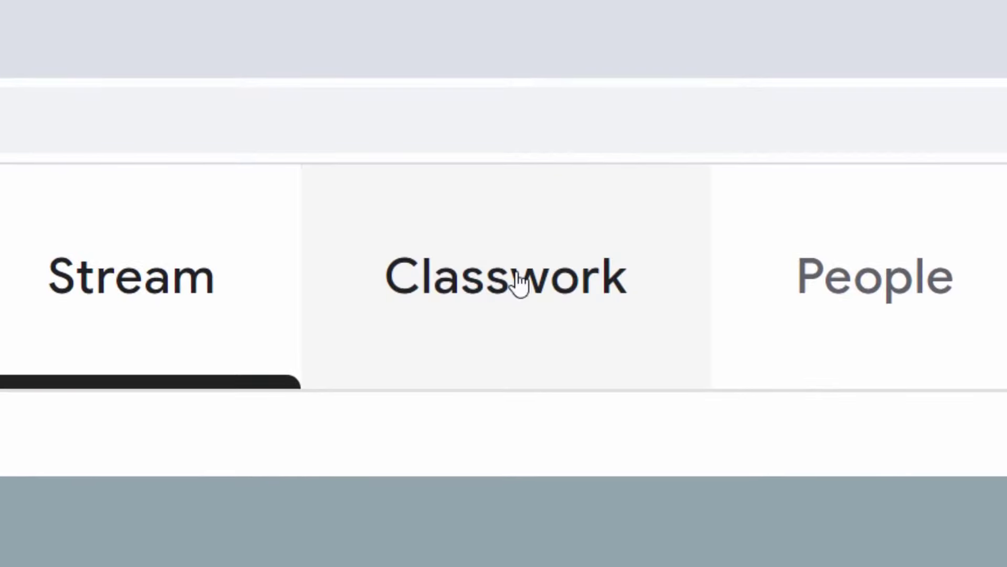
# Open the 7A Art class's classwork list
pyautogui.click(518, 282)
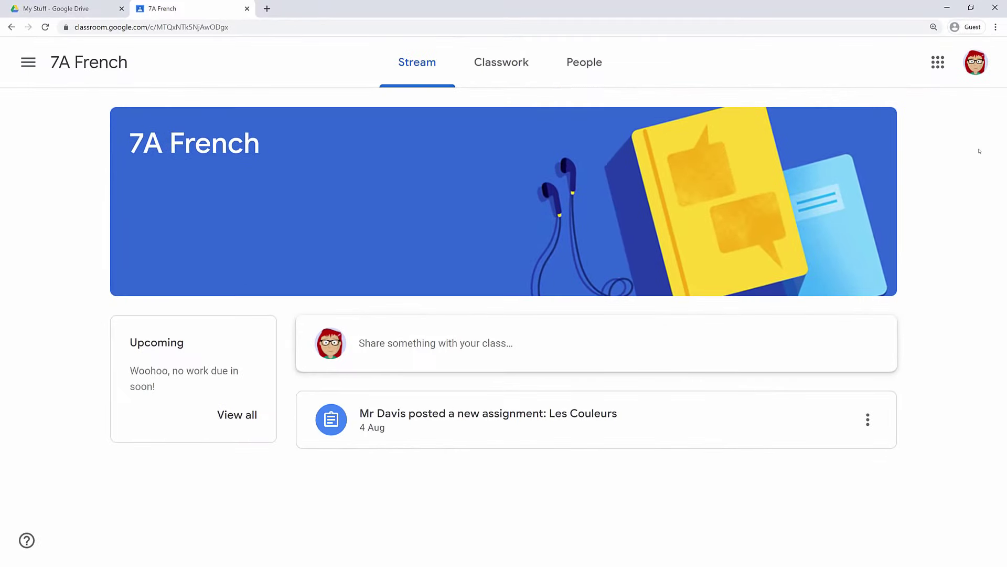
# Show the 7A French Classwork page with 'Les Couleurs' due 8 Sep
pyautogui.click(509, 62)
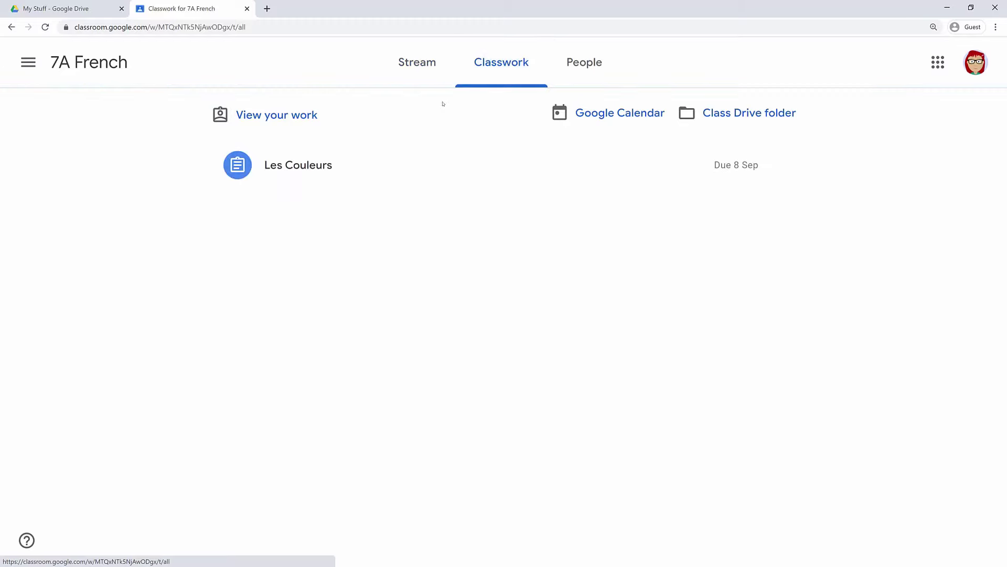
# Expand 'Les Couleurs' and view its full assignment page with the attached Slides file
pyautogui.click(338, 165)
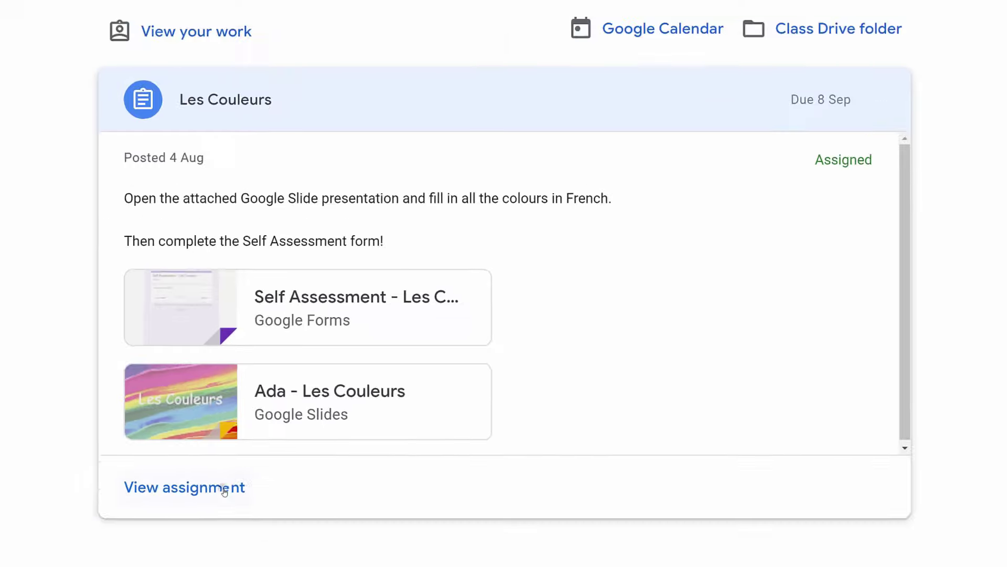
pyautogui.click(224, 487)
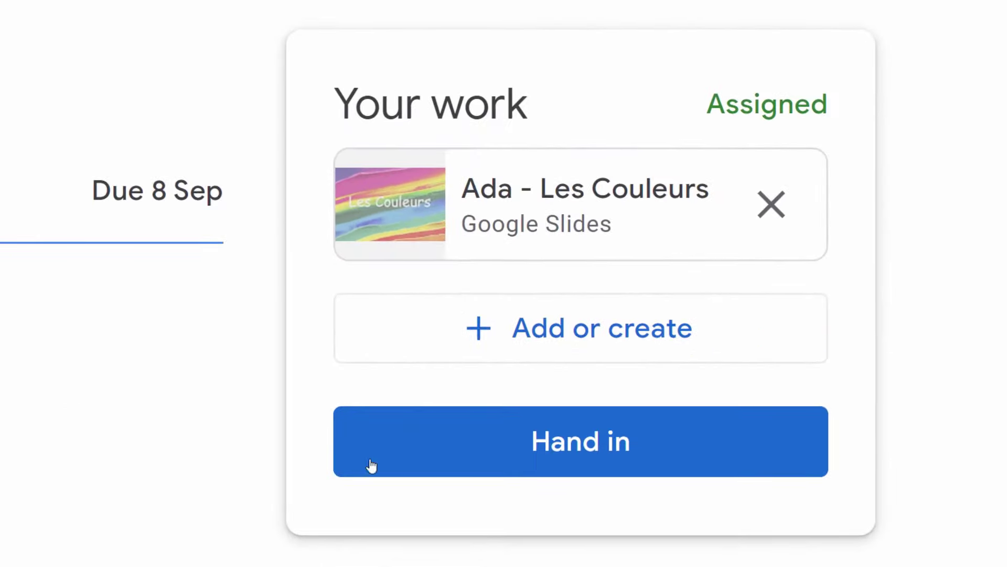
# Hand in the 'Les Couleurs' Slides work and confirm the submission
pyautogui.click(740, 352)
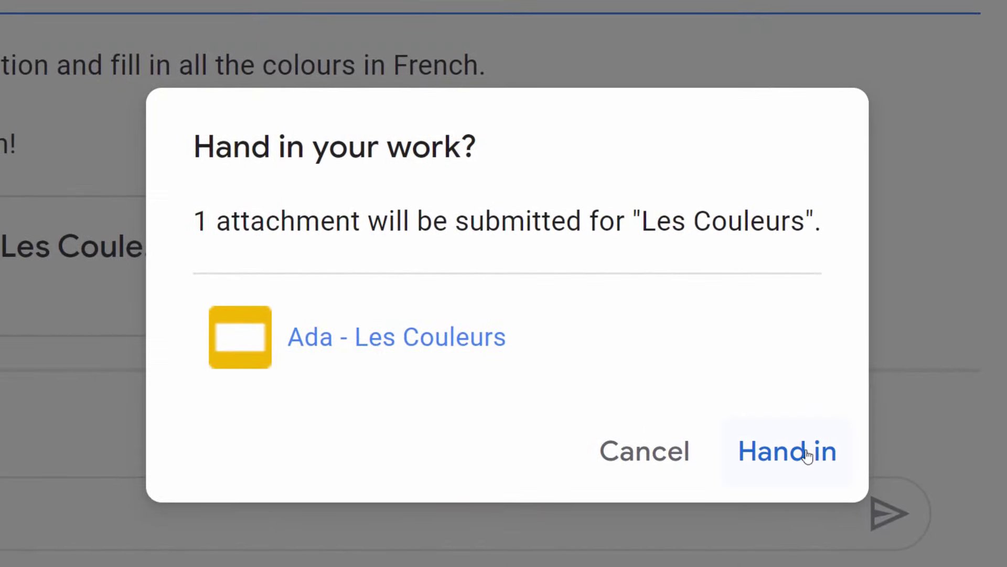
pyautogui.click(611, 516)
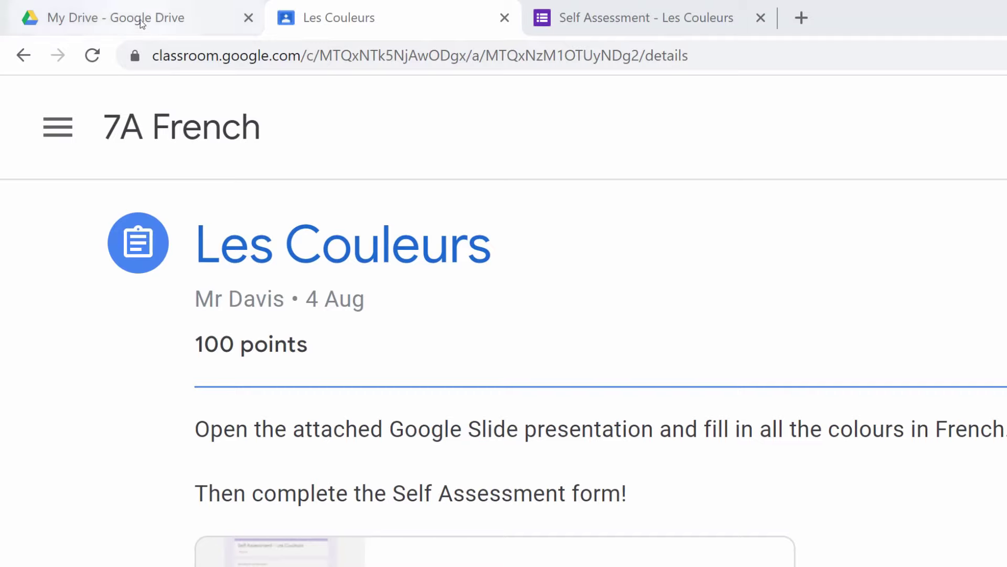
# In Google Drive, go into My Drive > Classroom > 7A French
pyautogui.click(141, 21)
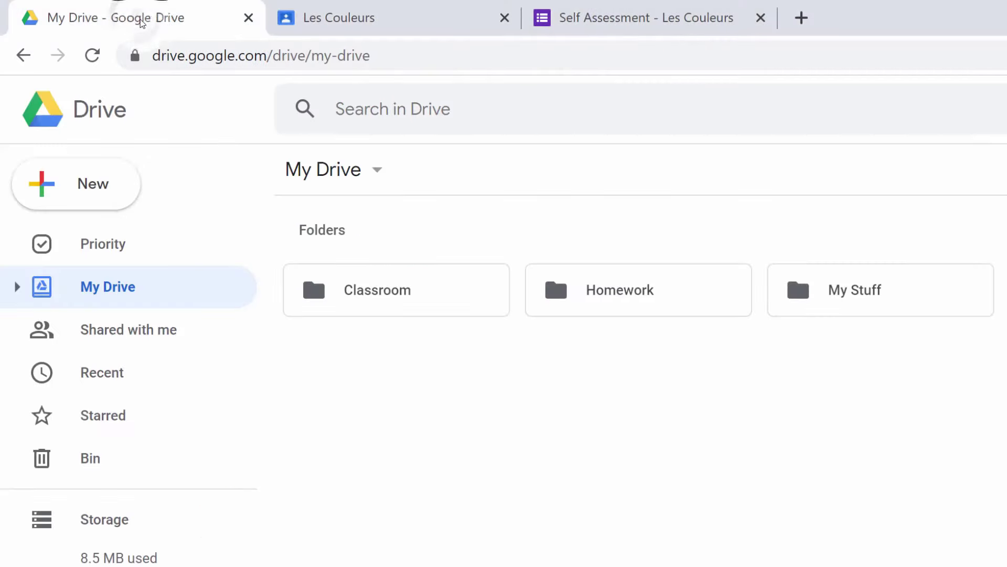
pyautogui.doubleClick(425, 299)
pyautogui.doubleClick(617, 292)
# Open the 'Les Couleurs' presentation from the 7A French folder to see it view-only
pyautogui.doubleClick(447, 326)
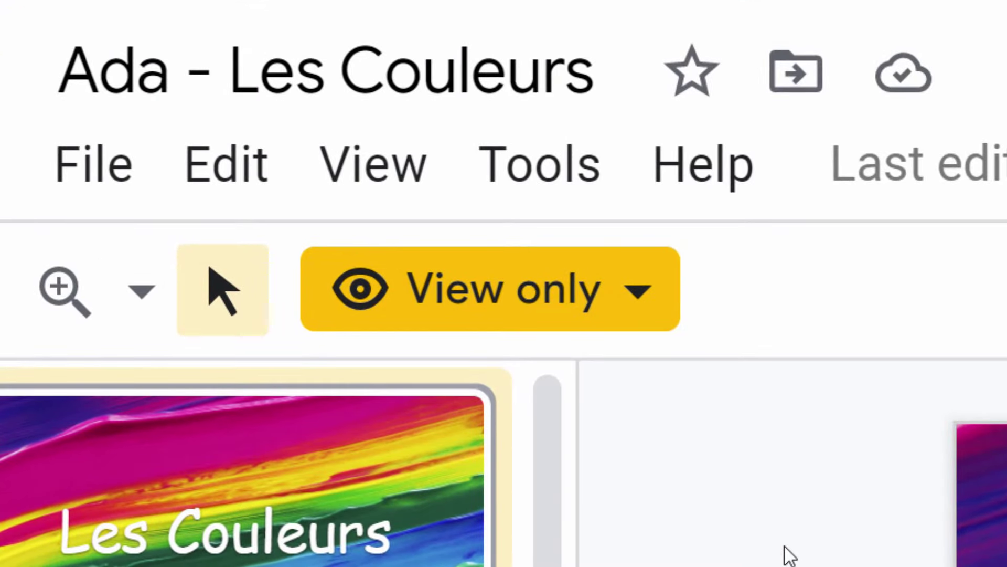